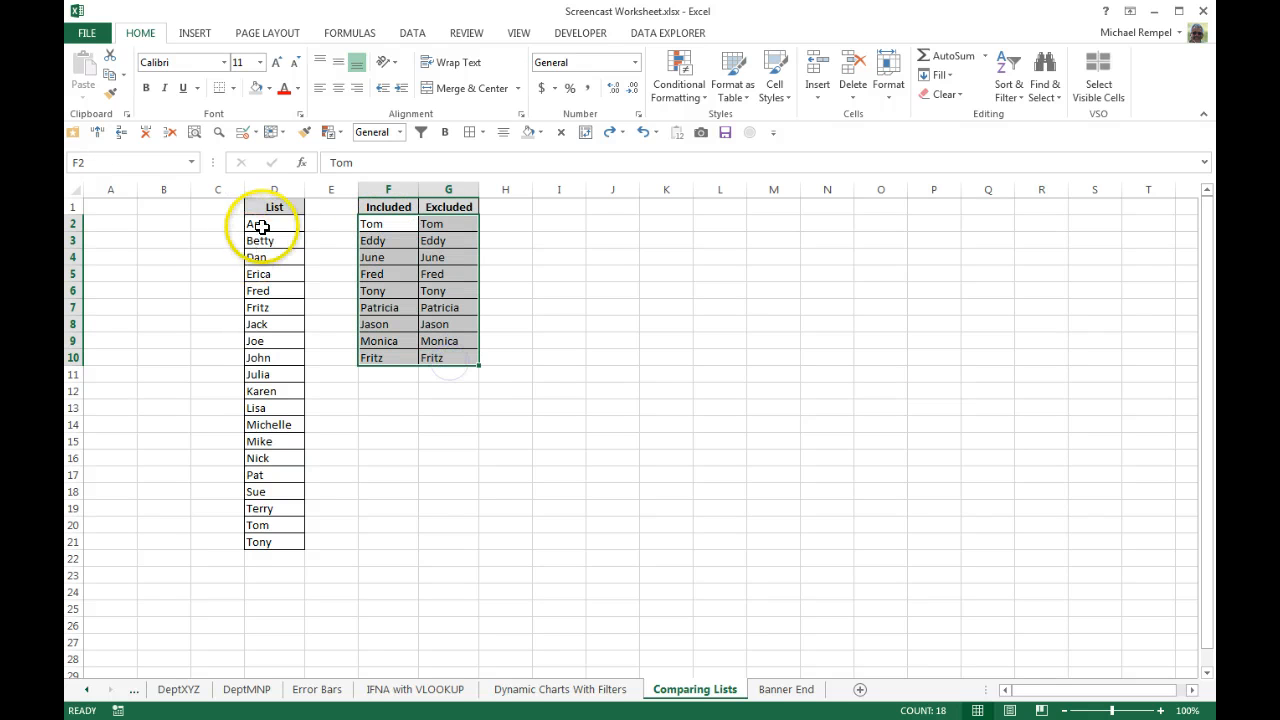
drag(262, 226, 258, 540)
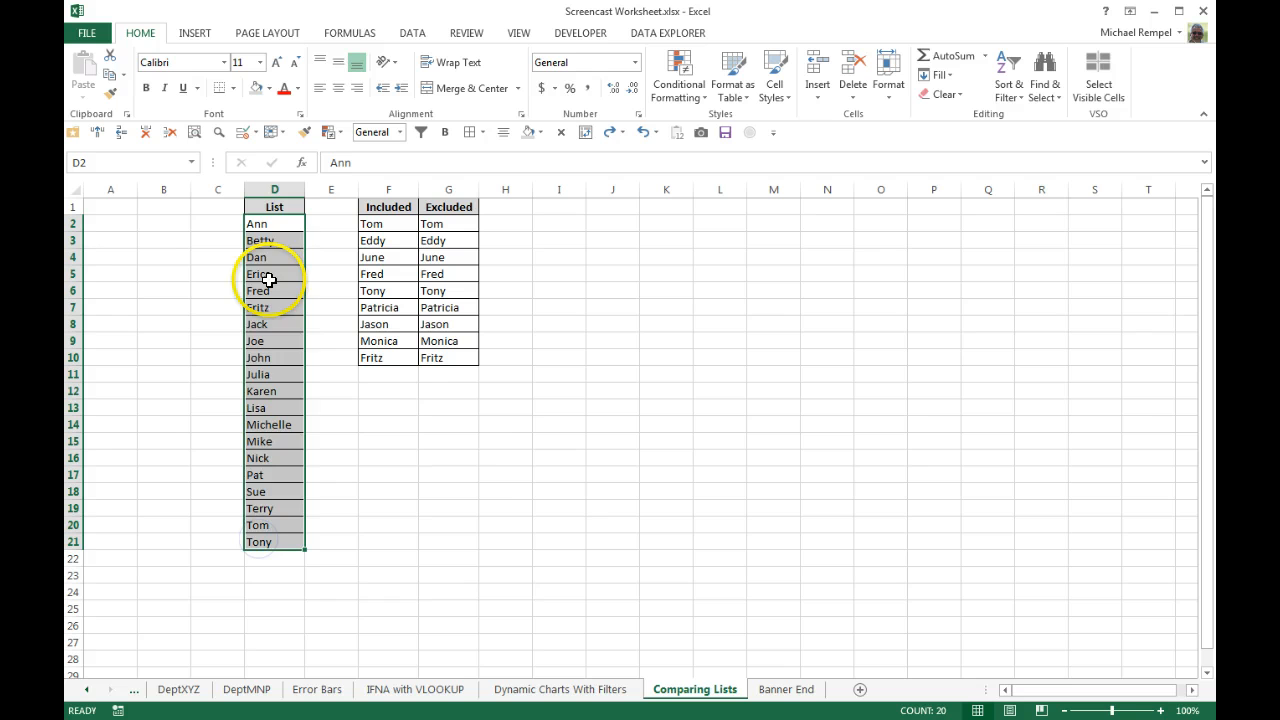
click(491, 464)
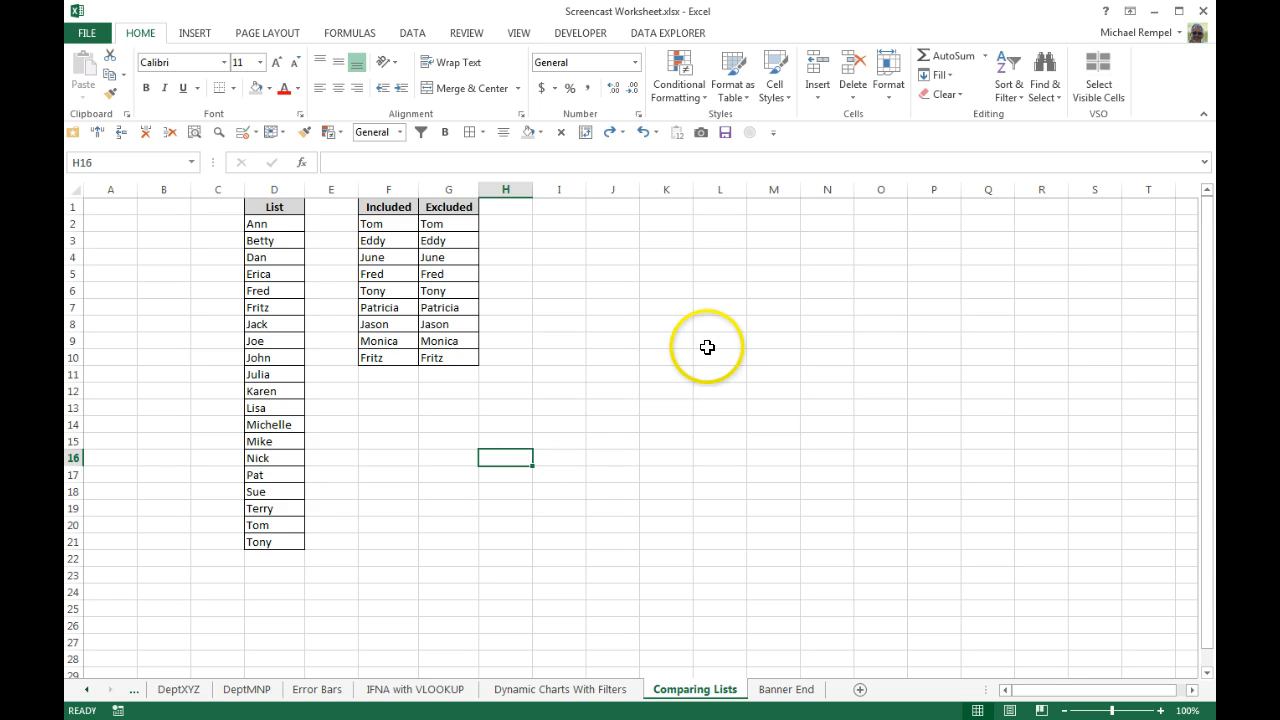
text(=COUNT)
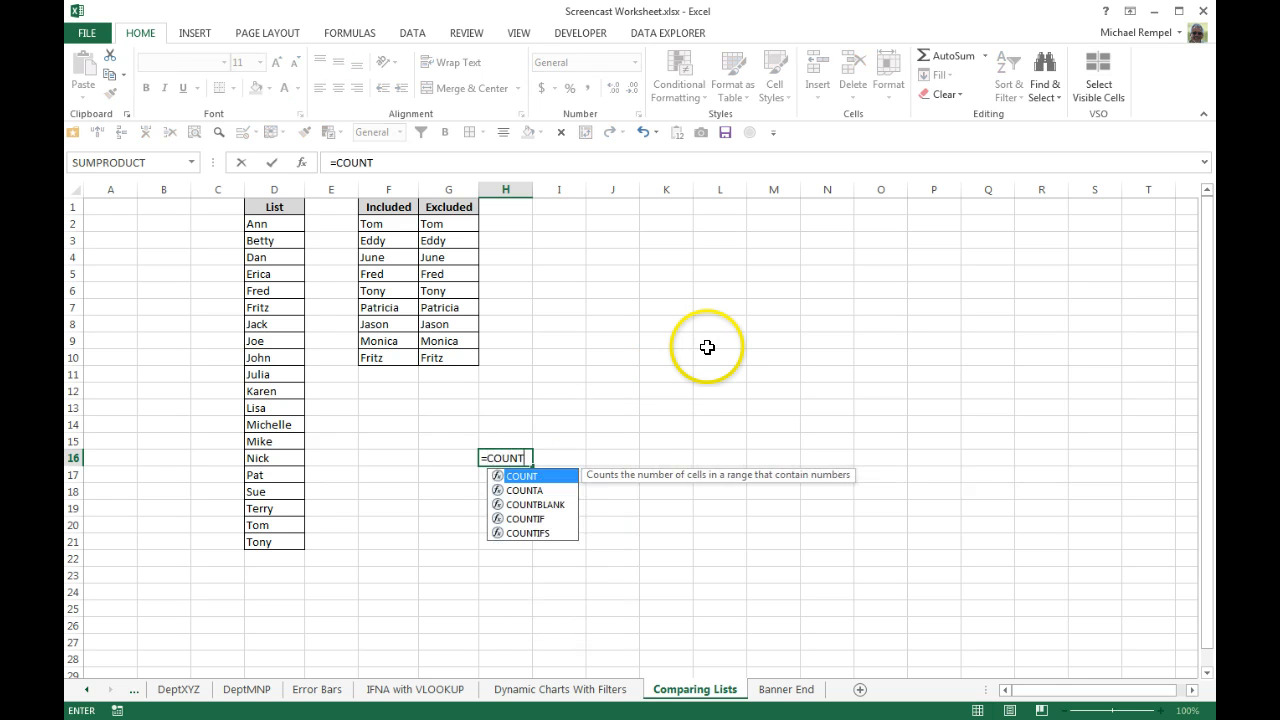
key(Down)
key(Down)
key(Down)
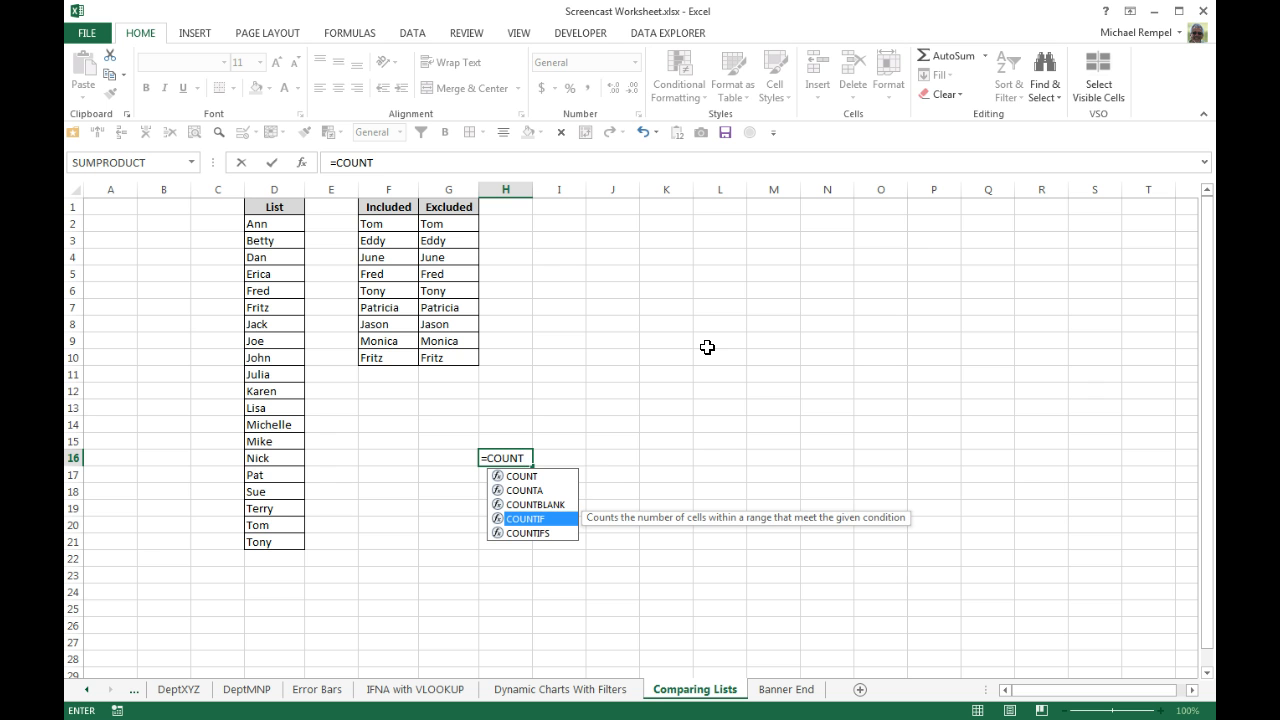
key(Tab)
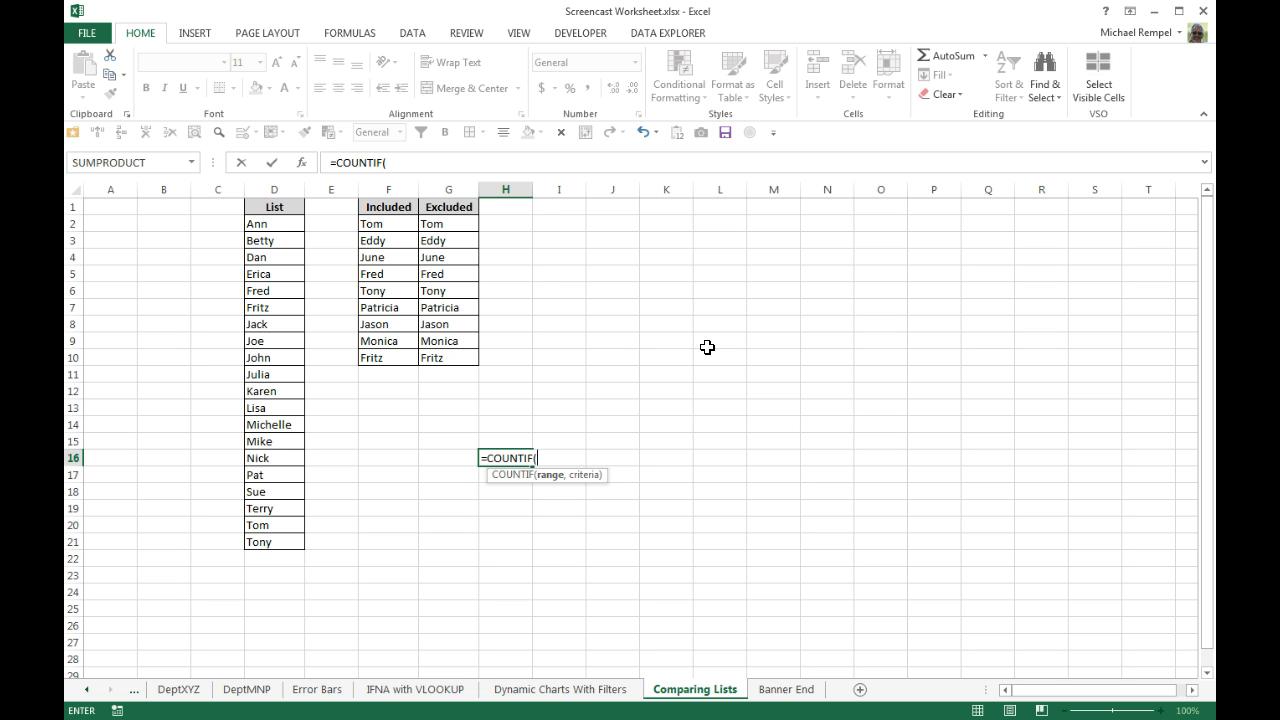
key(Escape)
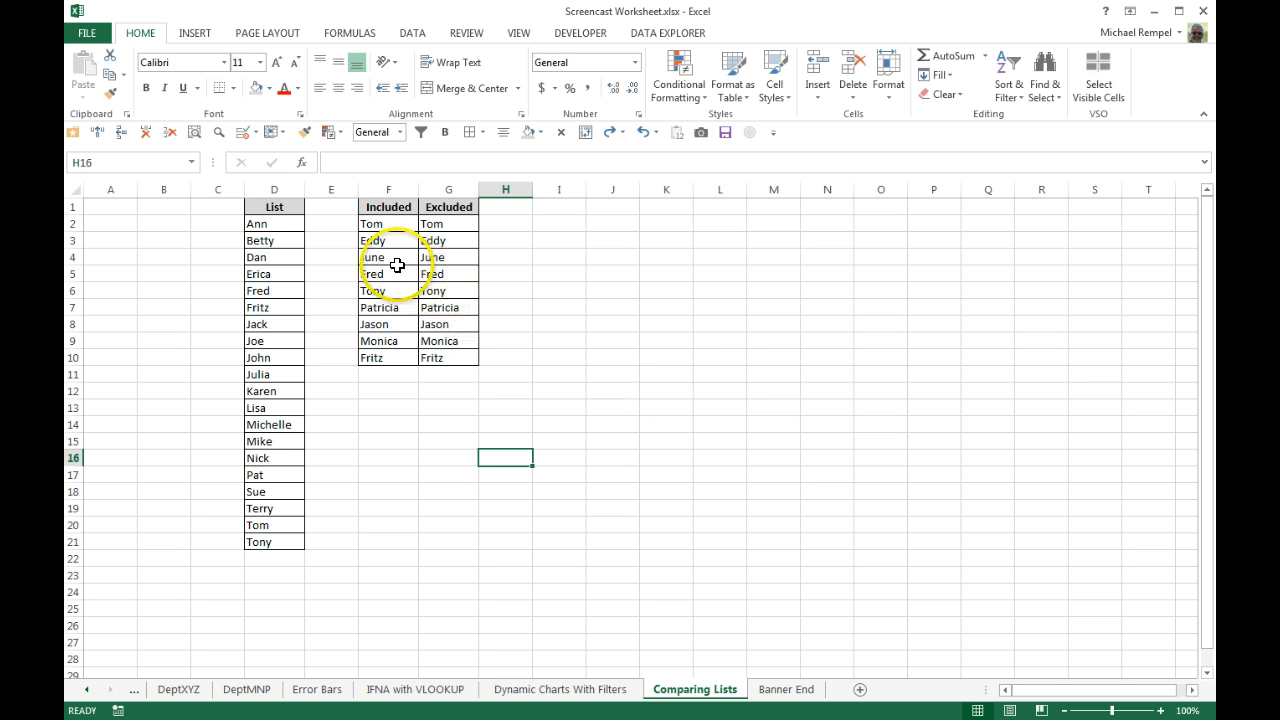
Step: Start a new conditional formatting rule for the Included names in F2:F10 that uses a formula to determine which cells to format
drag(392, 224, 397, 363)
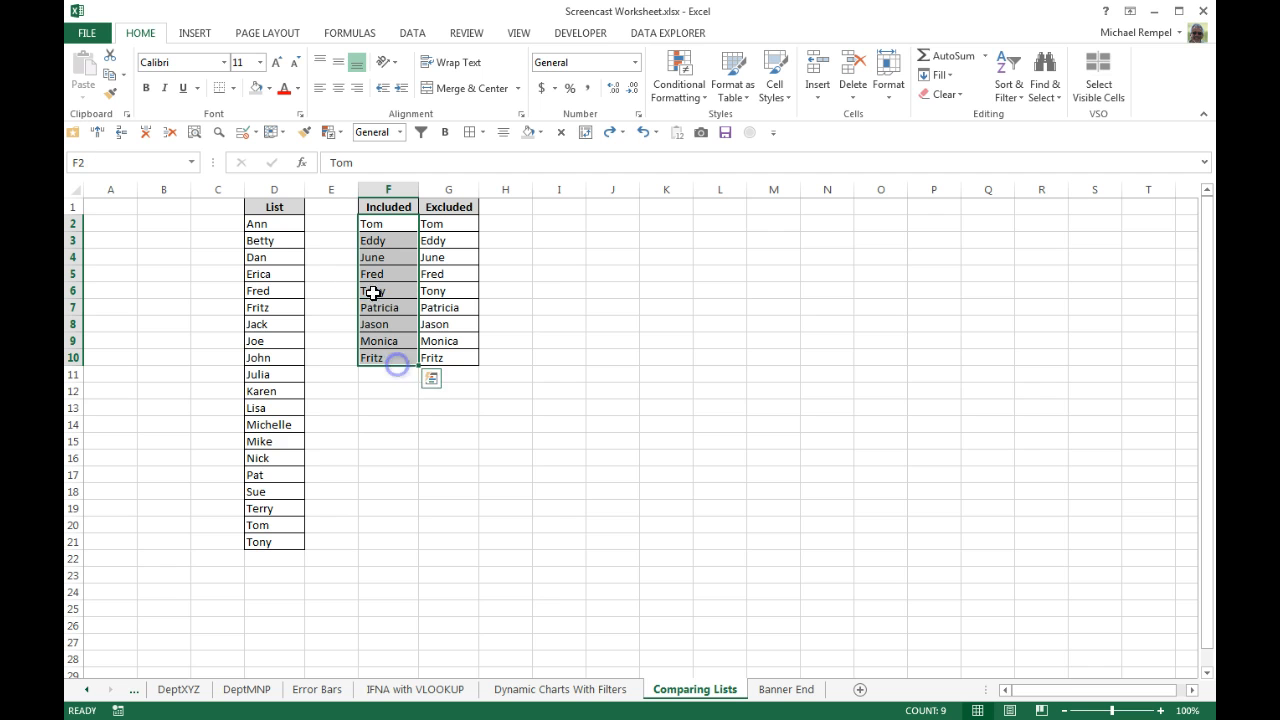
click(703, 94)
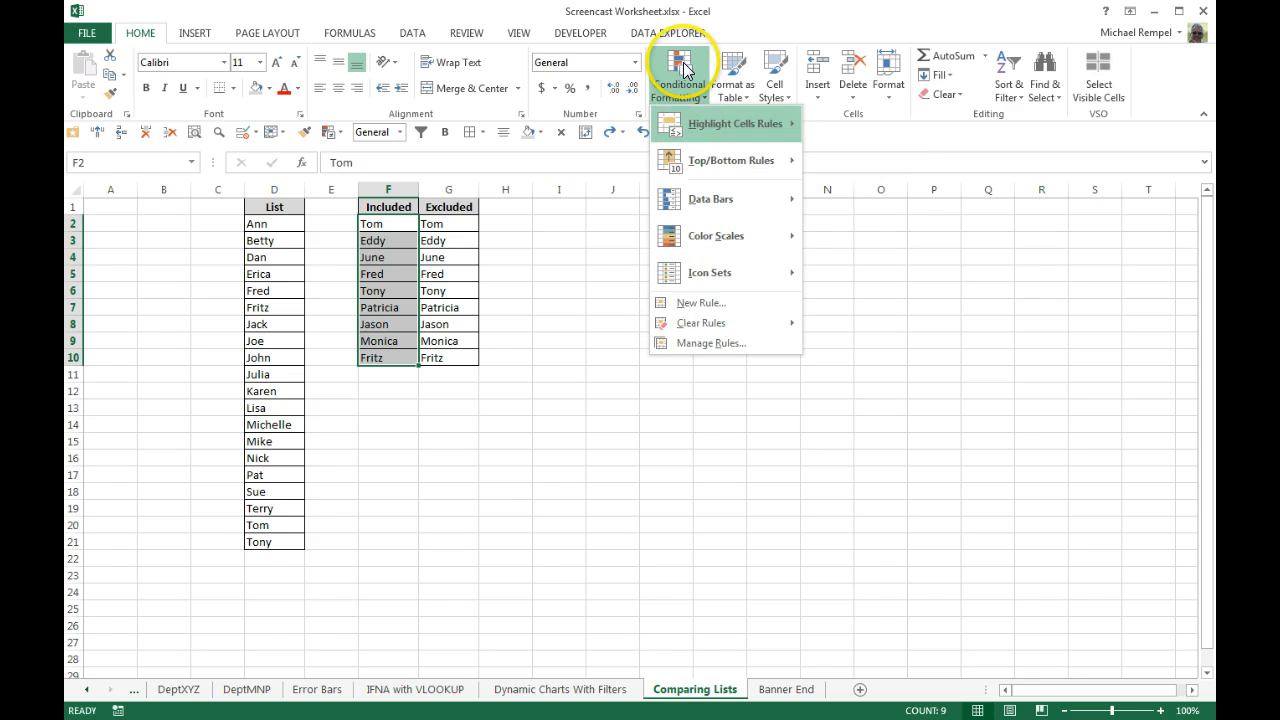
click(683, 304)
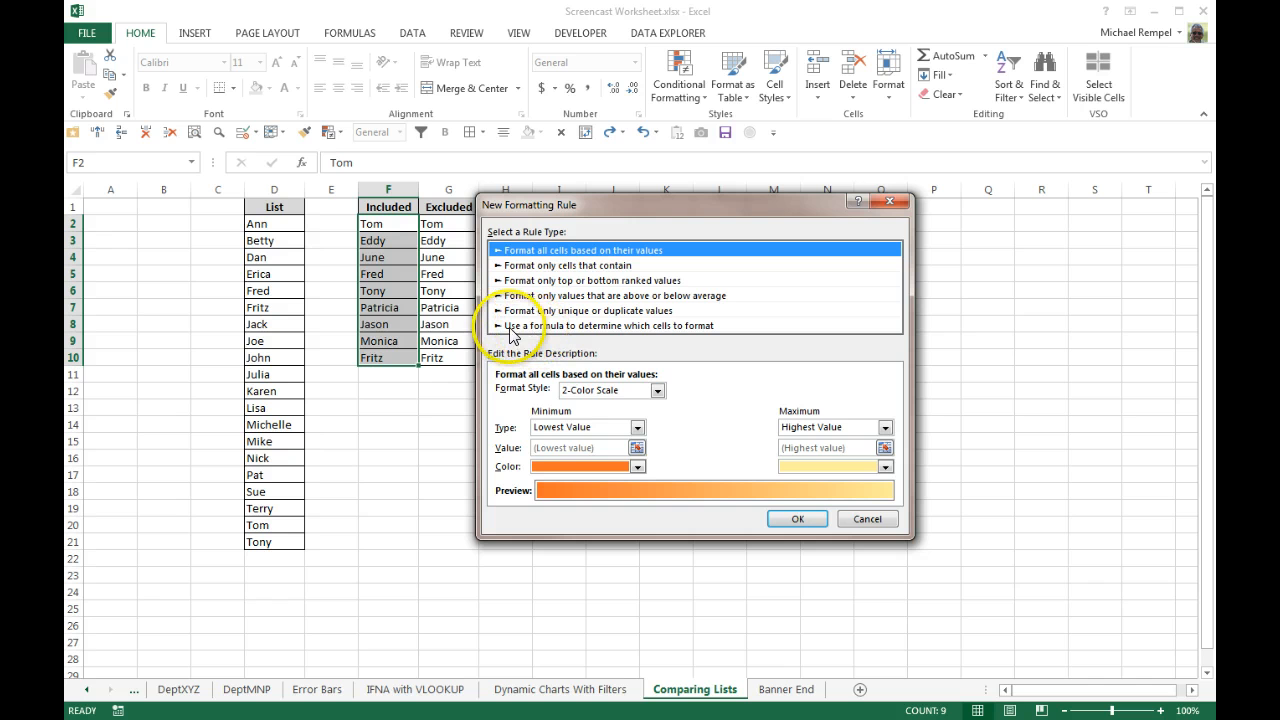
click(643, 327)
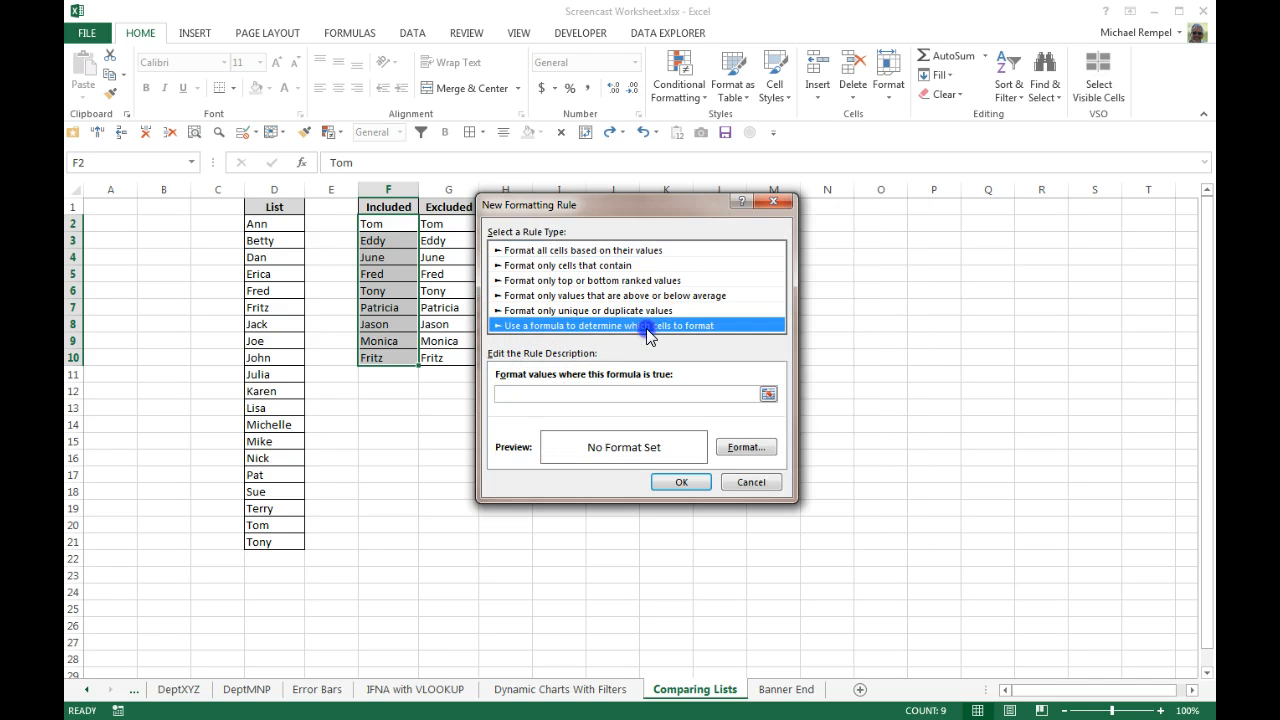
Step: Enter =COUNTIF($D$2:$D$21,F2)>0 as the rule's formula, with the list range absolute and the F2 reference relative
click(510, 393)
drag(592, 203, 643, 197)
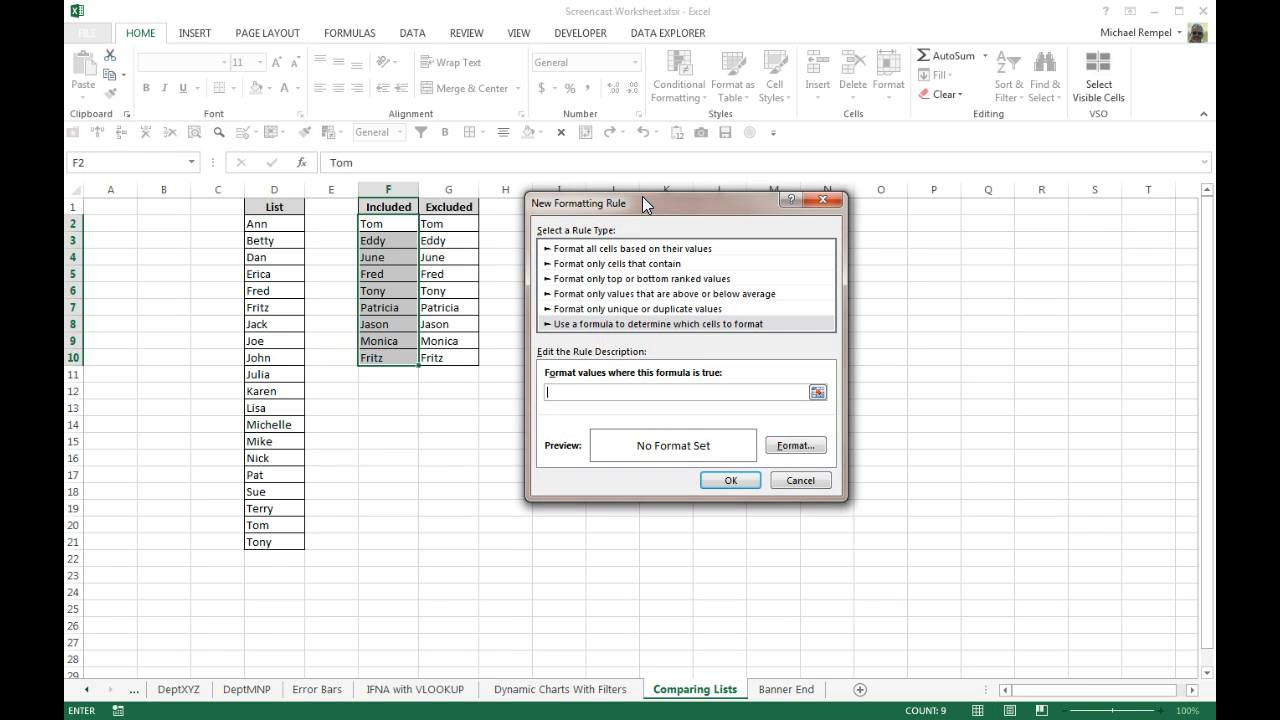
text(=COUNTIF()
drag(290, 224, 286, 540)
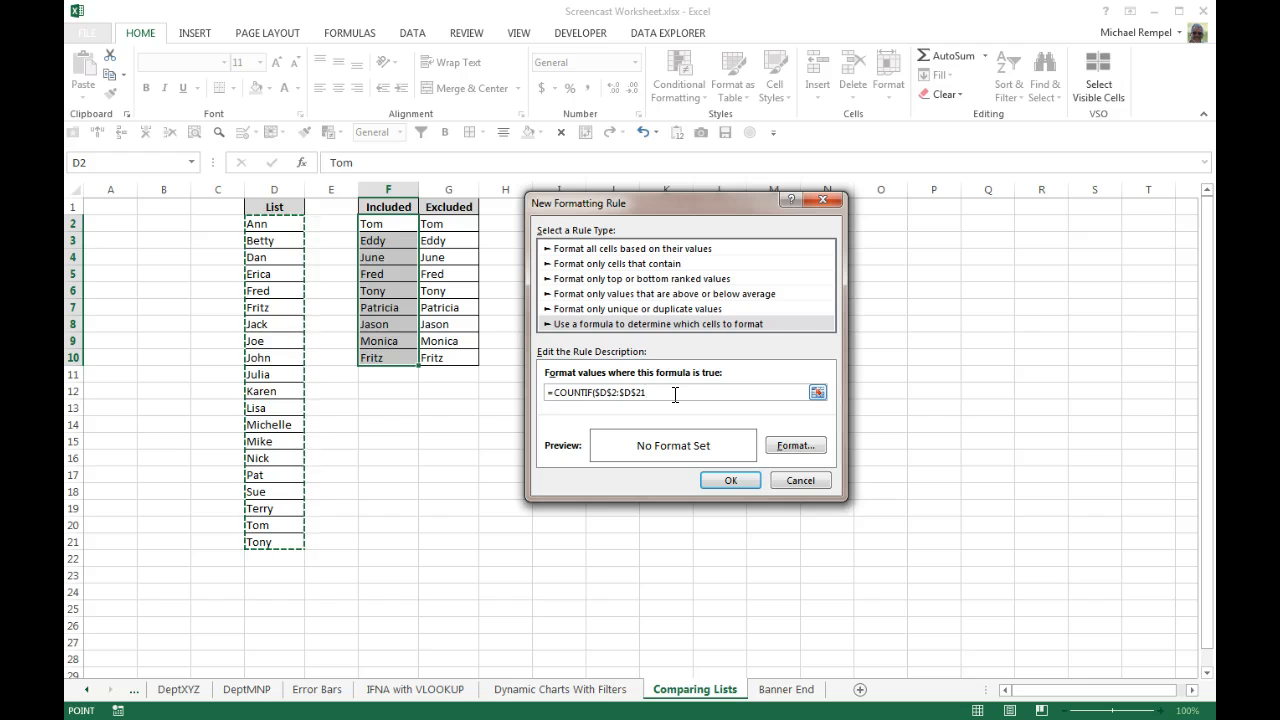
text(,)
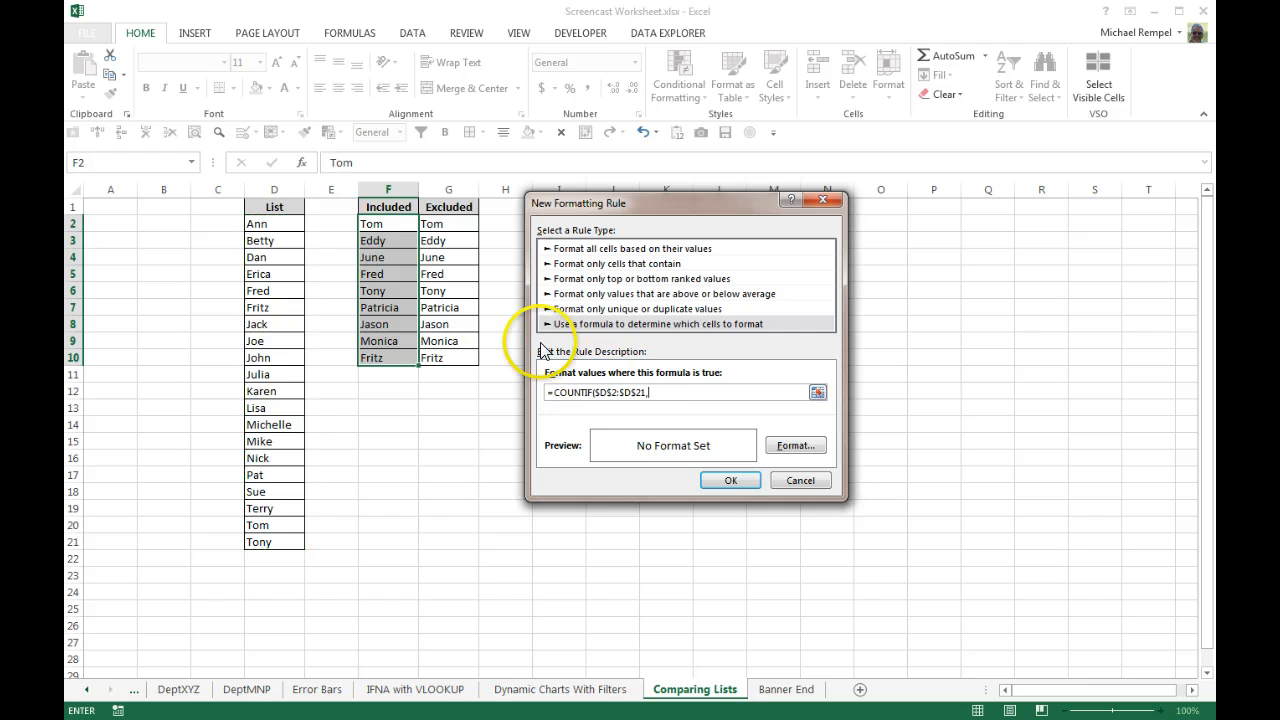
click(392, 222)
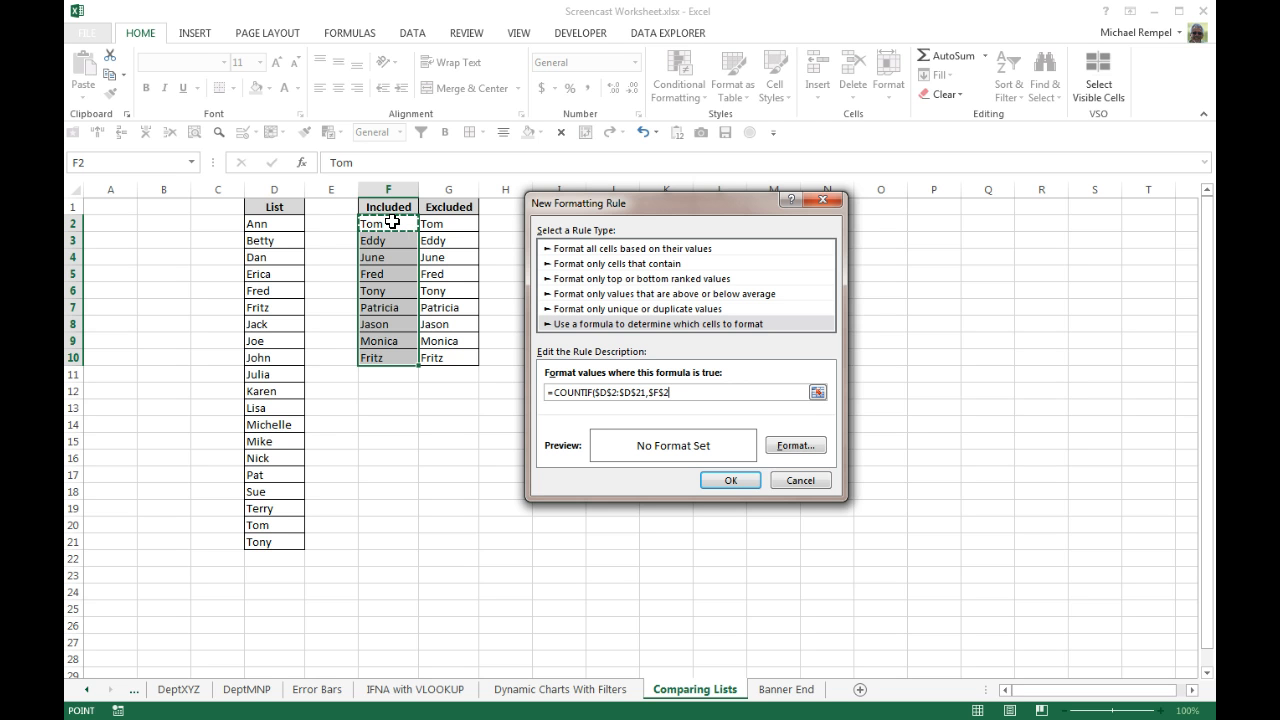
key(F4)
Step: Give the Included rule a solid green background fill and apply it
click(798, 446)
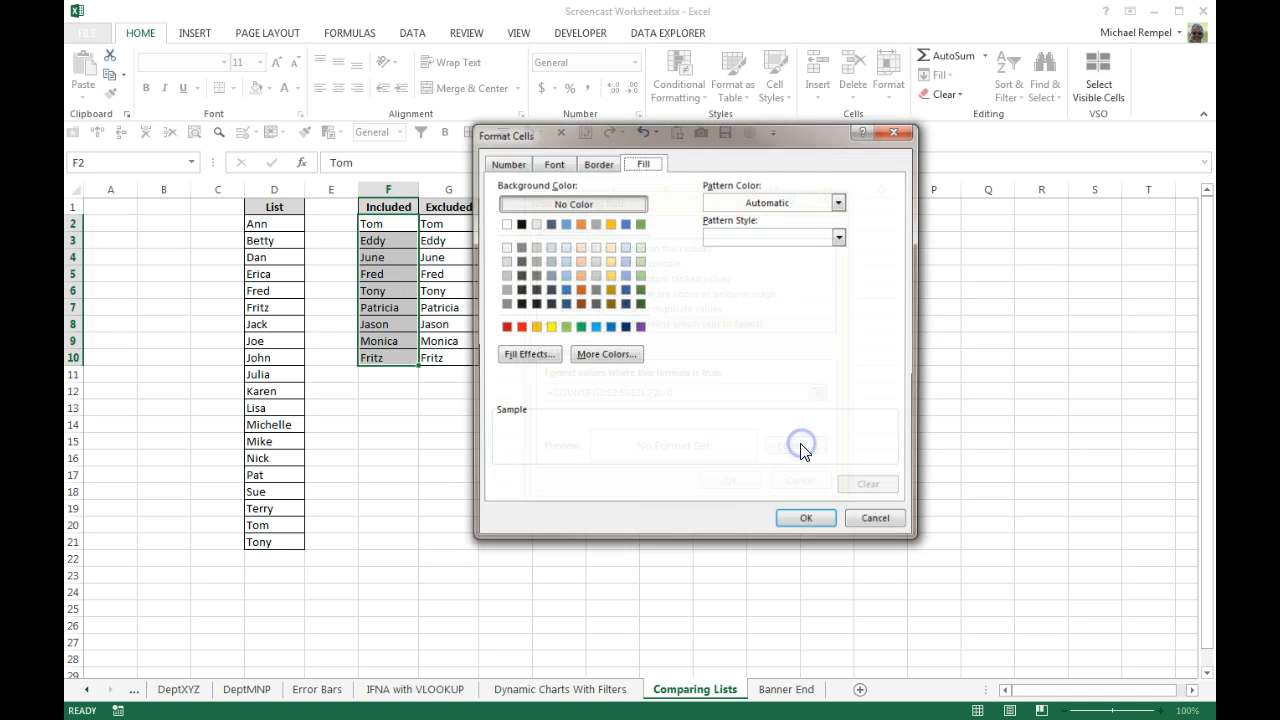
click(581, 327)
click(800, 521)
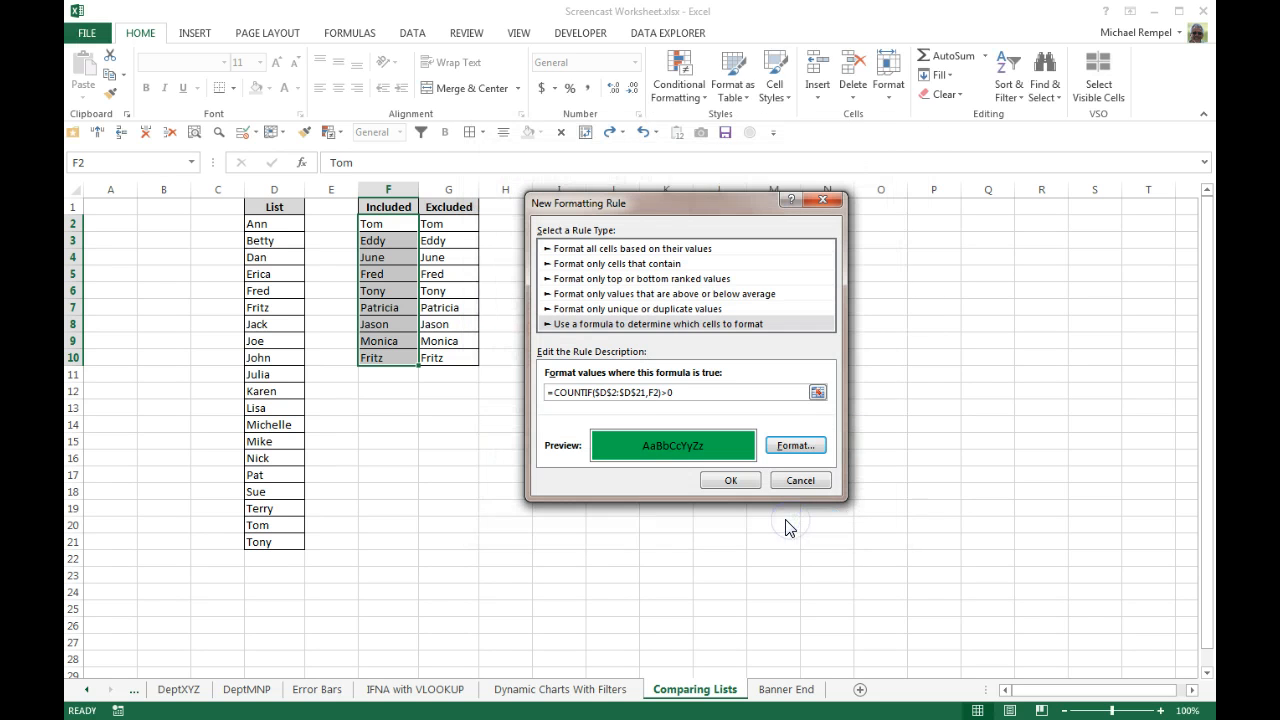
click(733, 484)
click(507, 474)
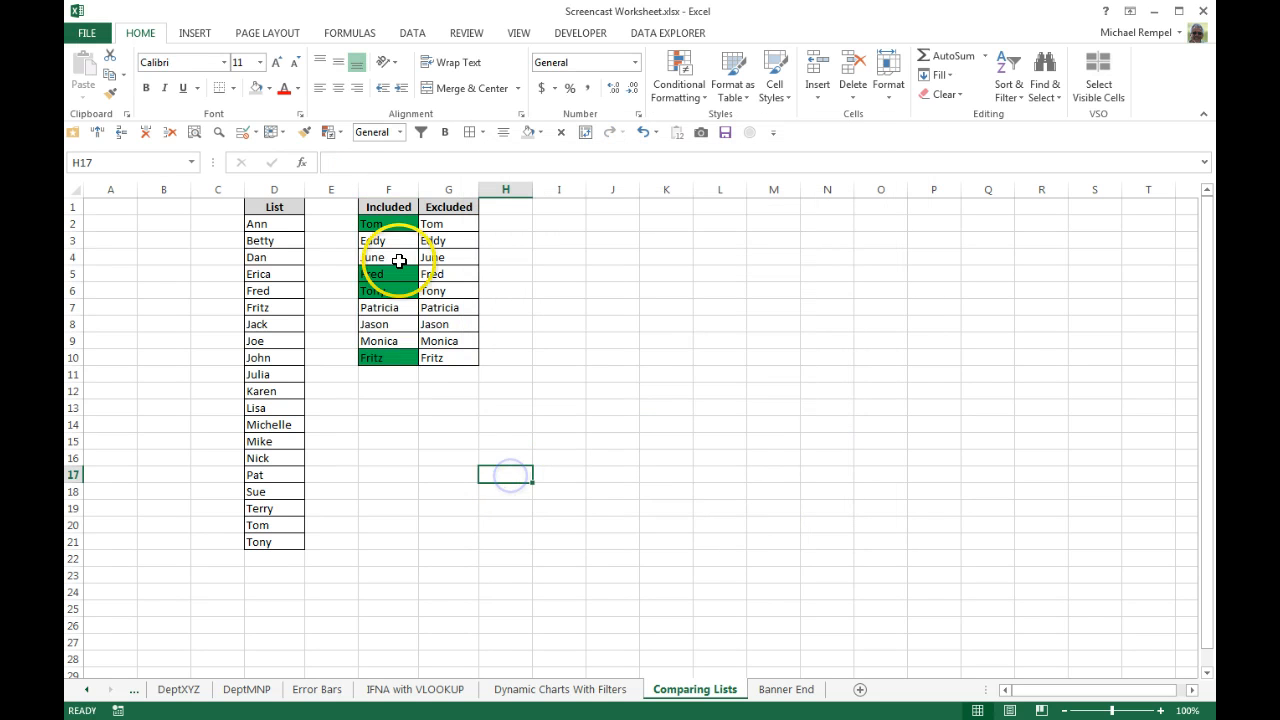
Step: Check the highlighted names in the Included column against the matching entries in the List column
click(382, 227)
click(387, 274)
click(391, 290)
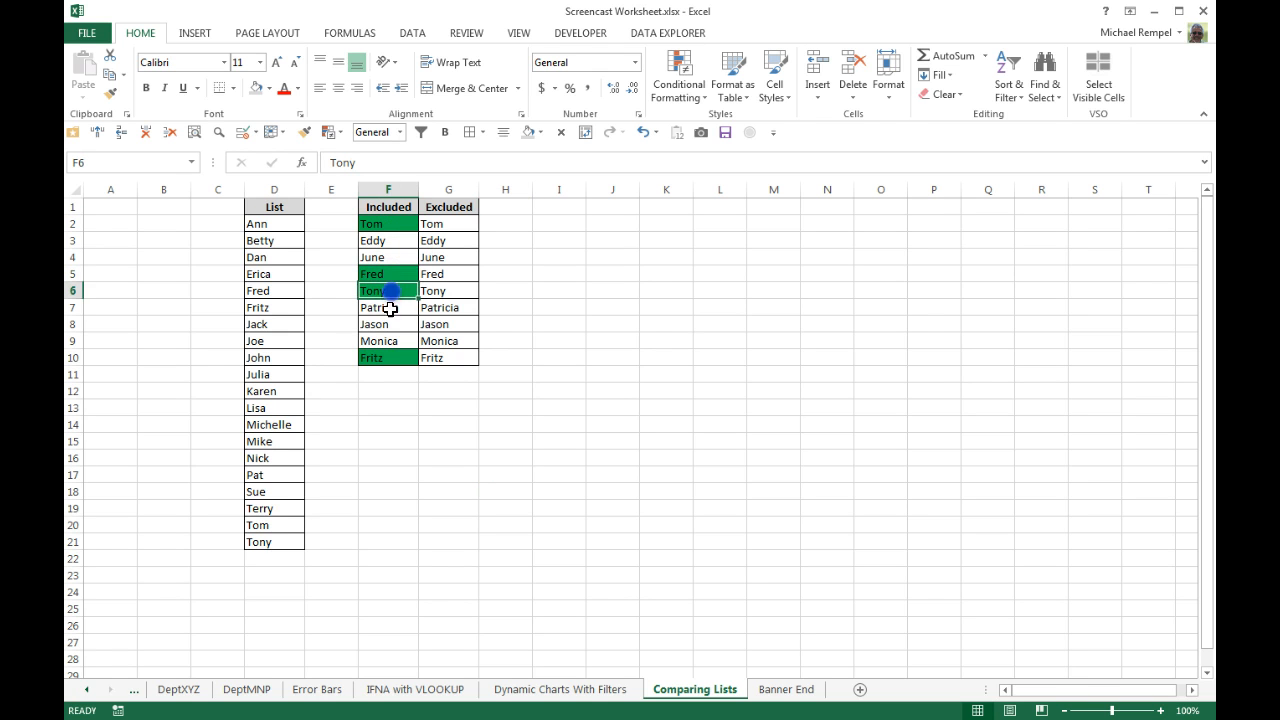
click(394, 363)
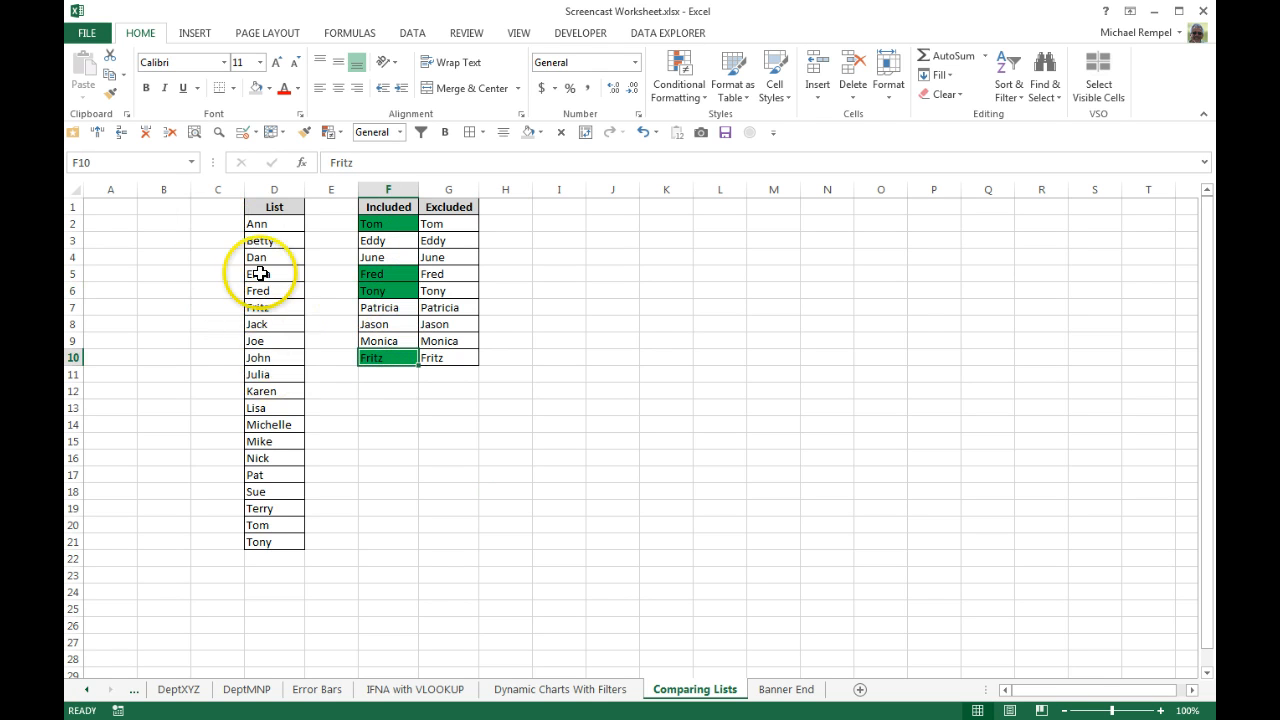
click(257, 290)
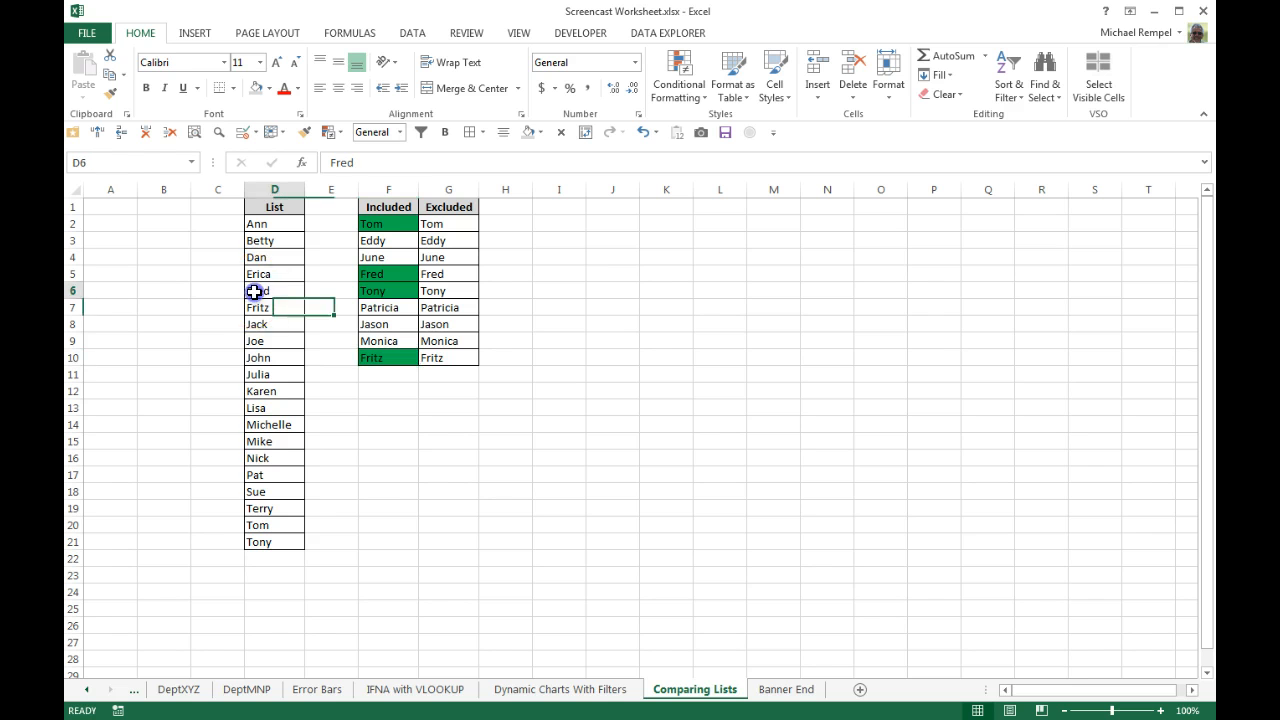
click(257, 309)
click(260, 524)
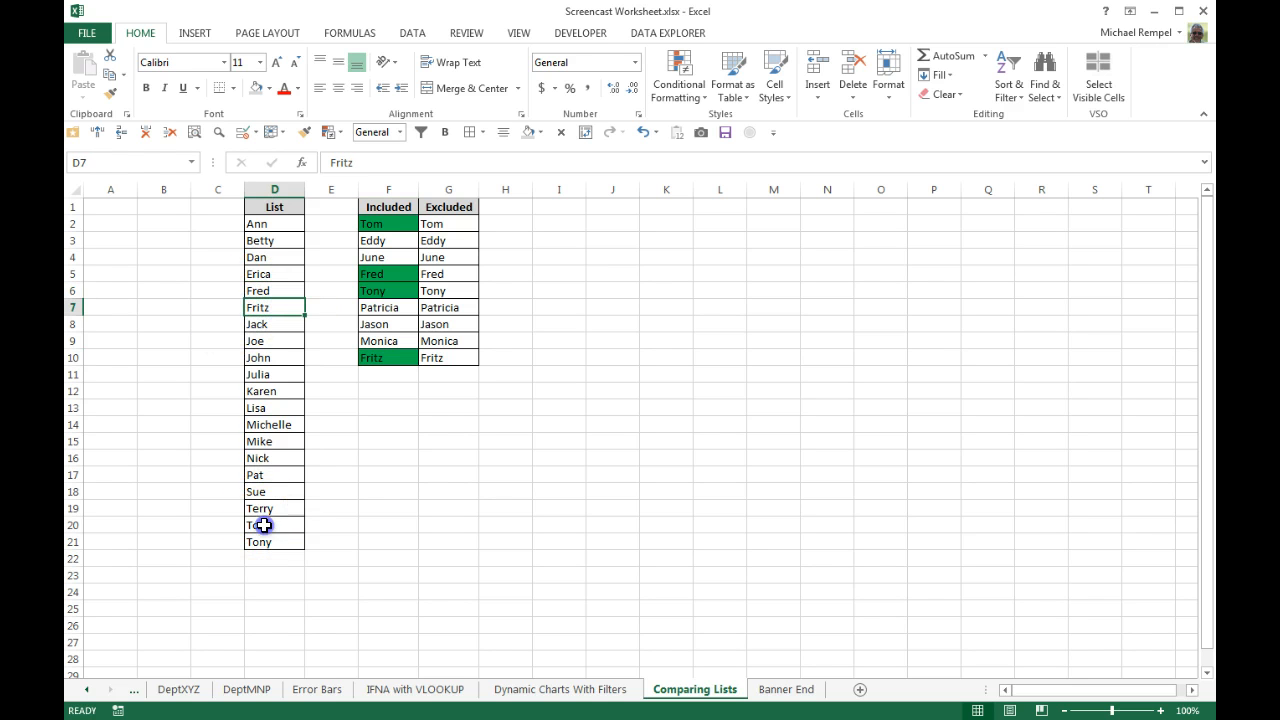
click(268, 545)
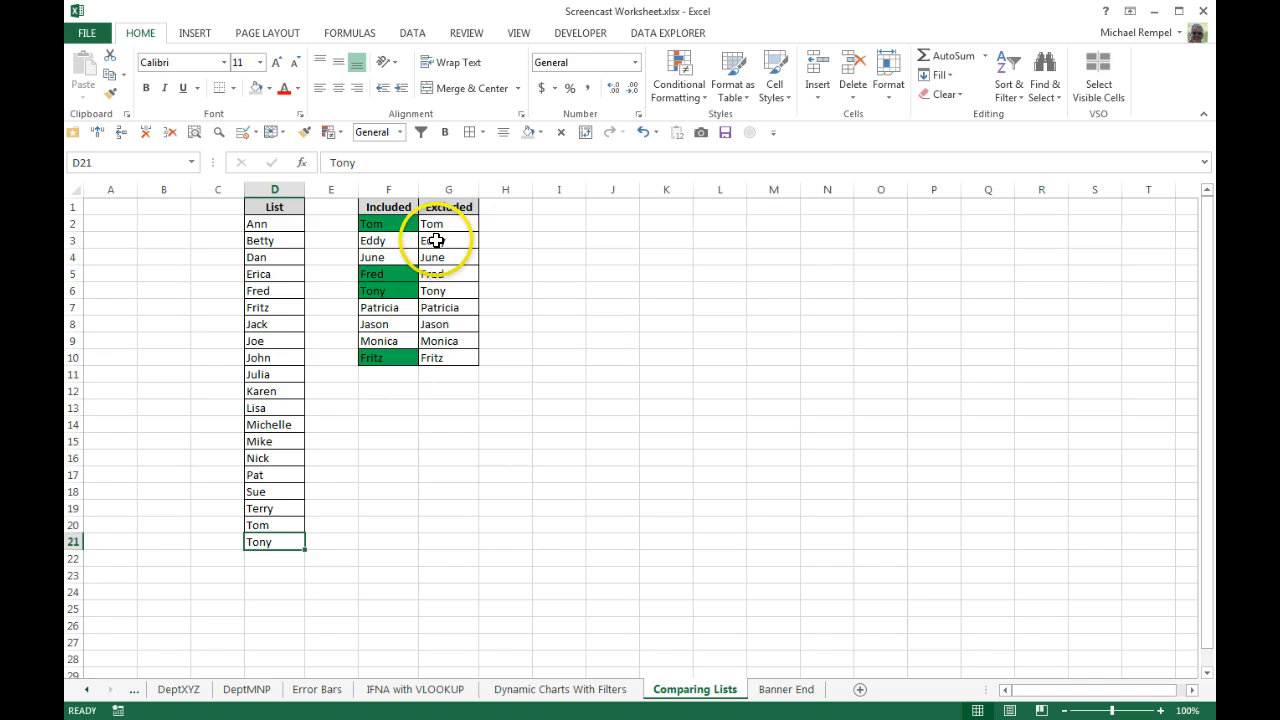
Step: Start a new formula-based conditional formatting rule for the Excluded names in G2:G10
drag(440, 224, 452, 353)
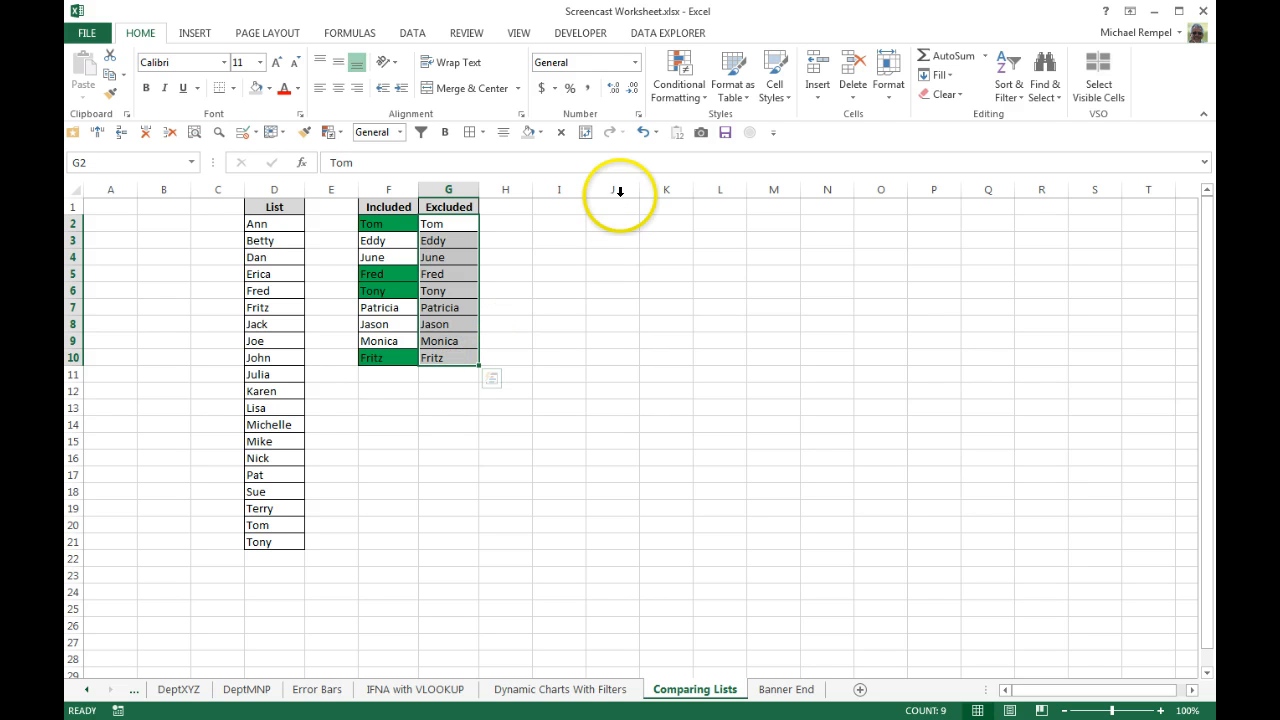
click(690, 88)
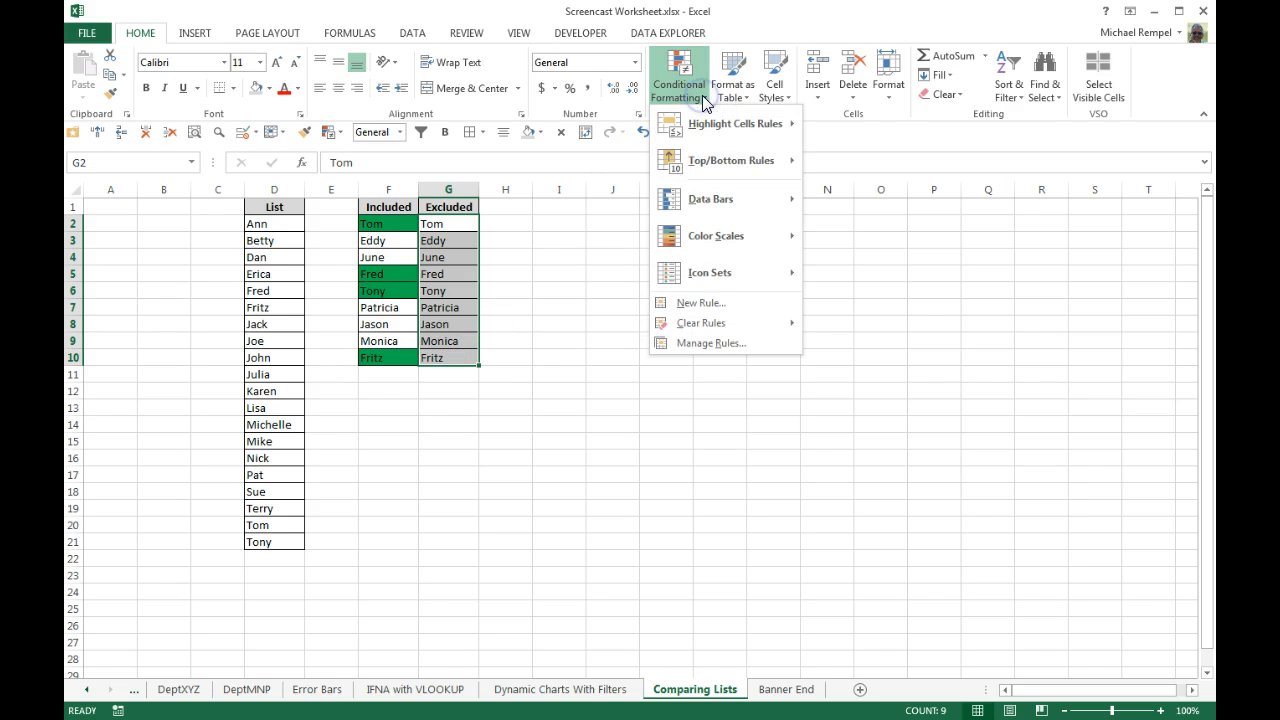
click(695, 302)
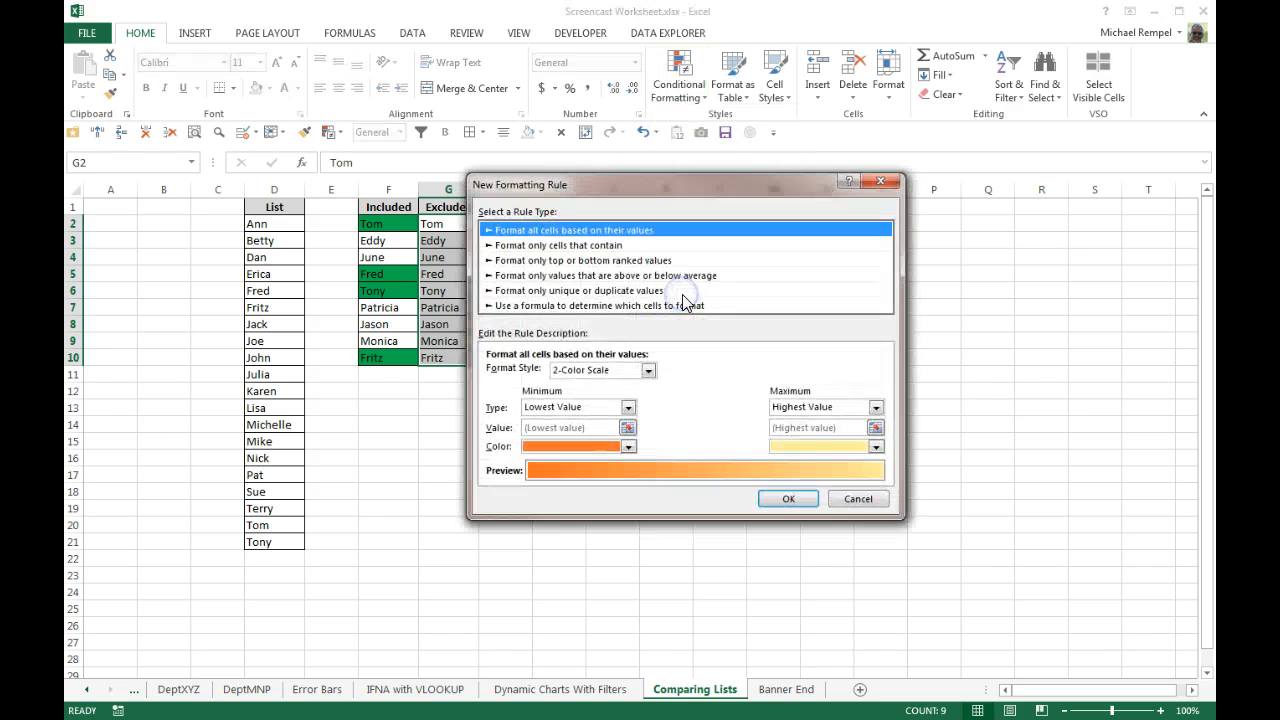
click(596, 306)
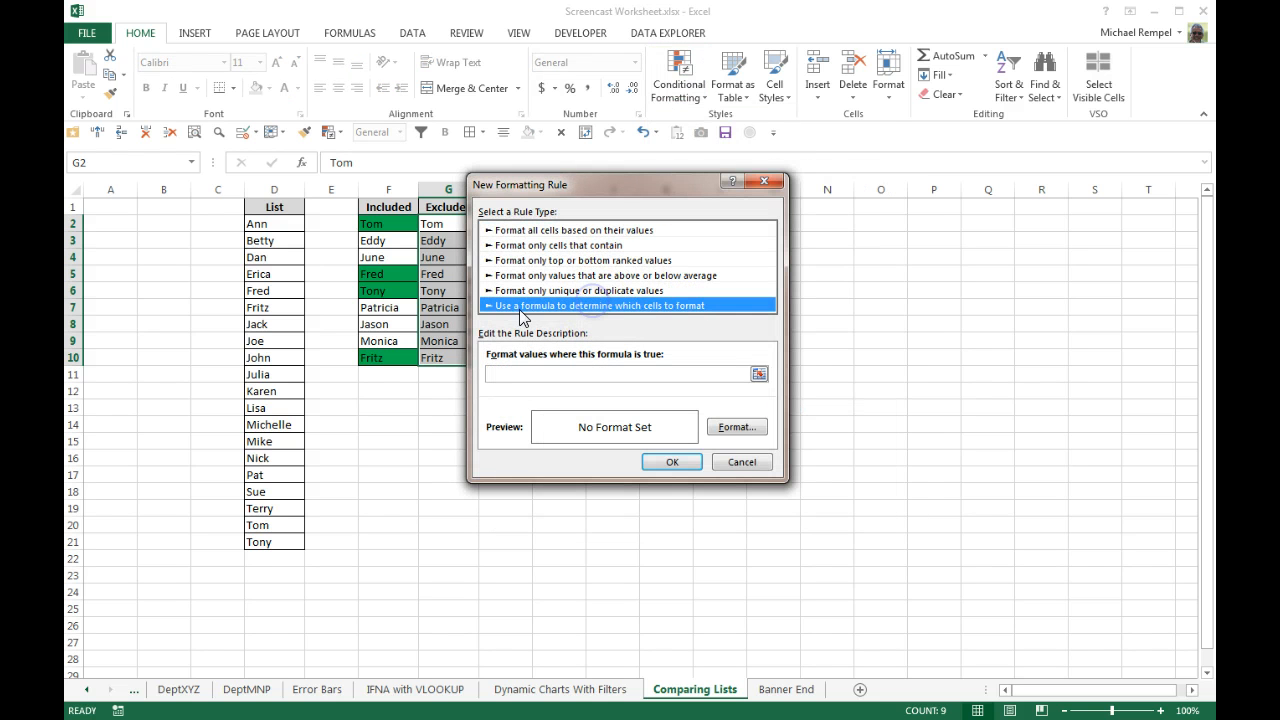
Step: Enter =COUNTIF($D$2:$D$21,G2)=0 as the formula of the Excluded column's rule
click(507, 372)
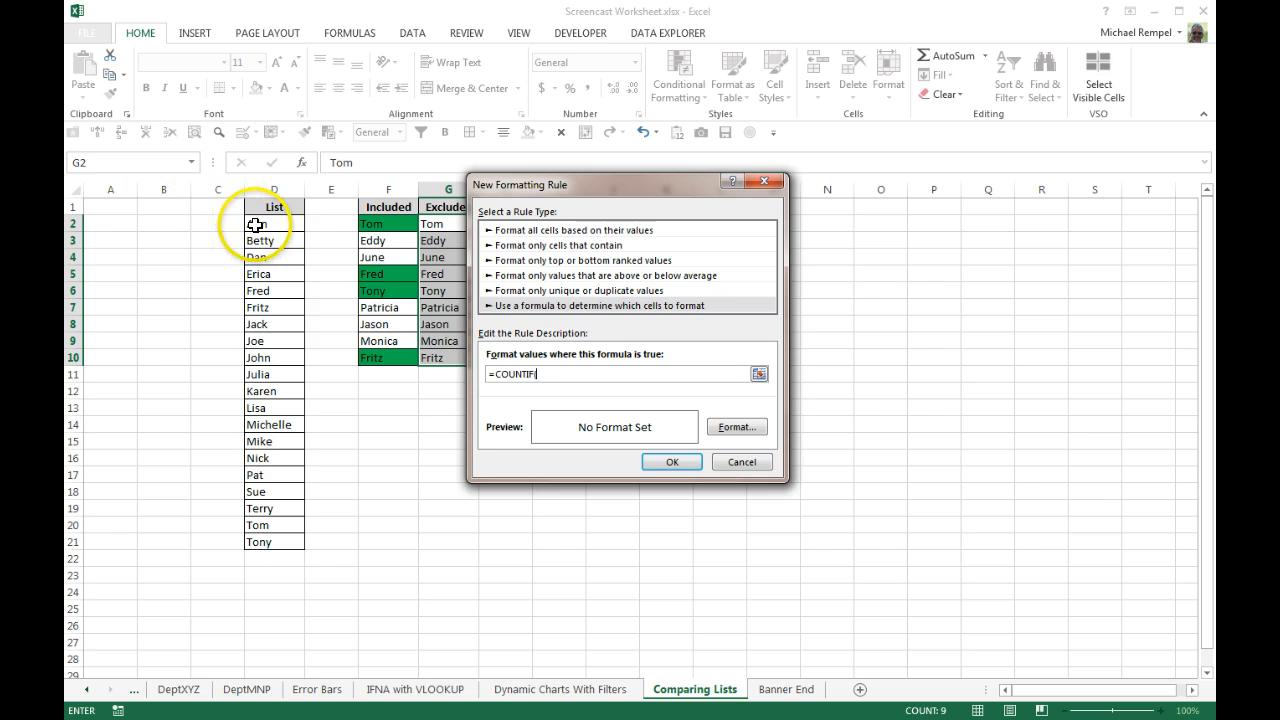
drag(258, 224, 262, 538)
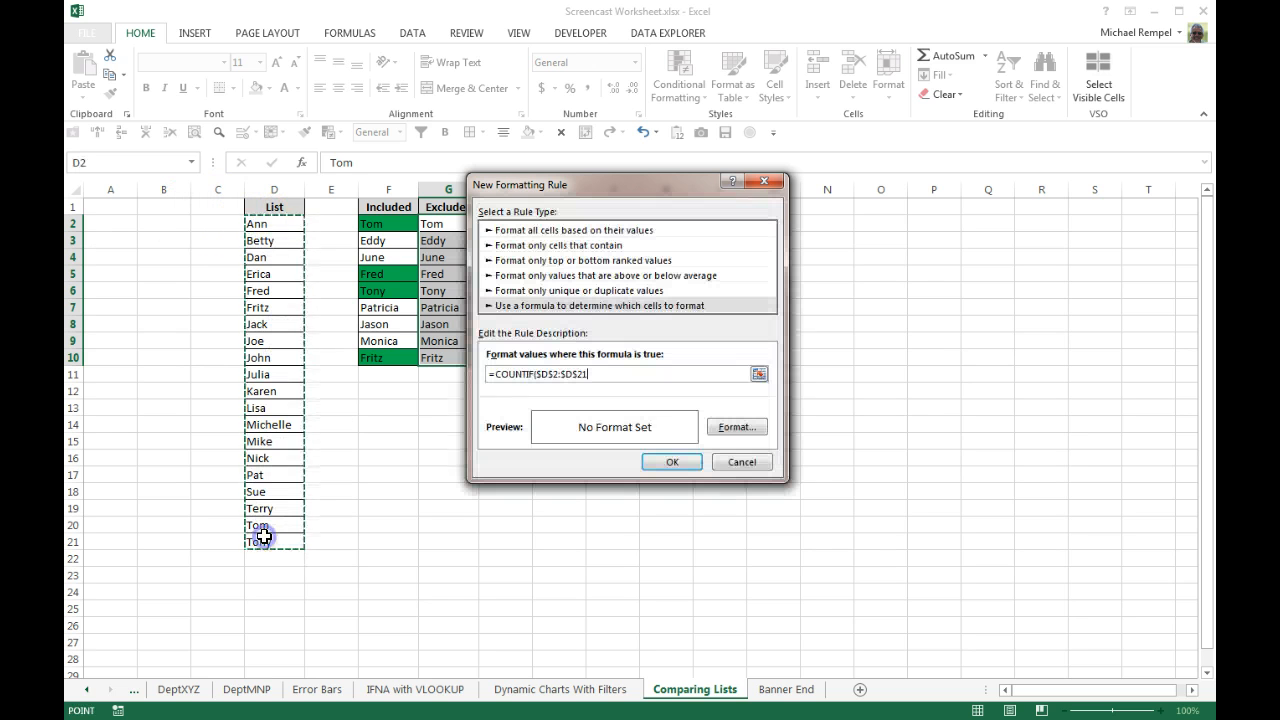
text(,)
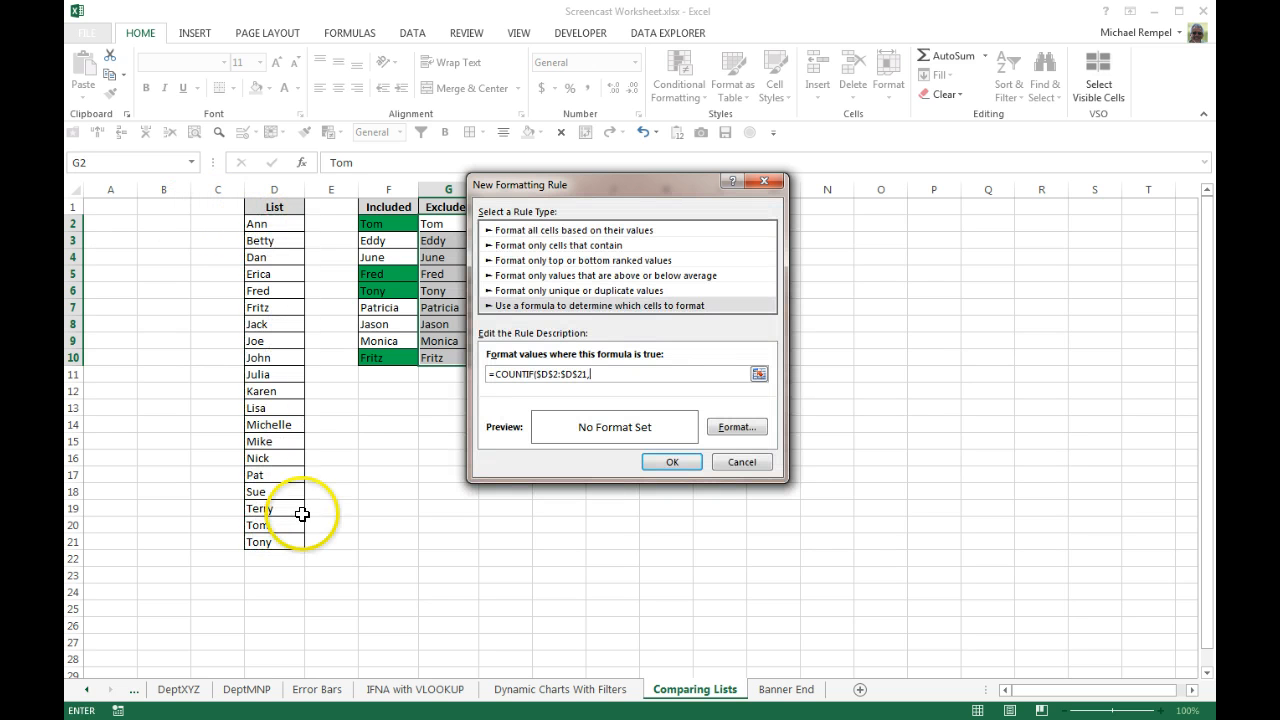
click(437, 224)
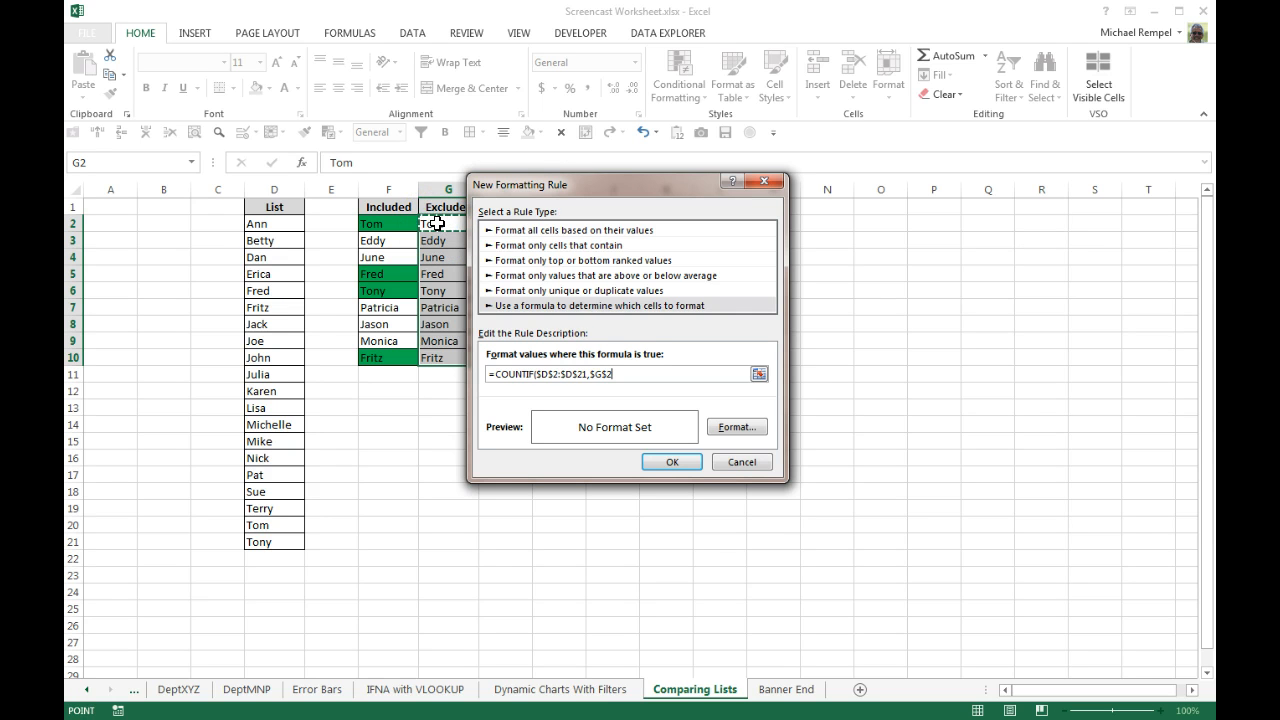
key(F4)
key(F4)
text()=0)
Step: Give the Excluded rule a yellow background fill and apply it
click(736, 427)
click(540, 307)
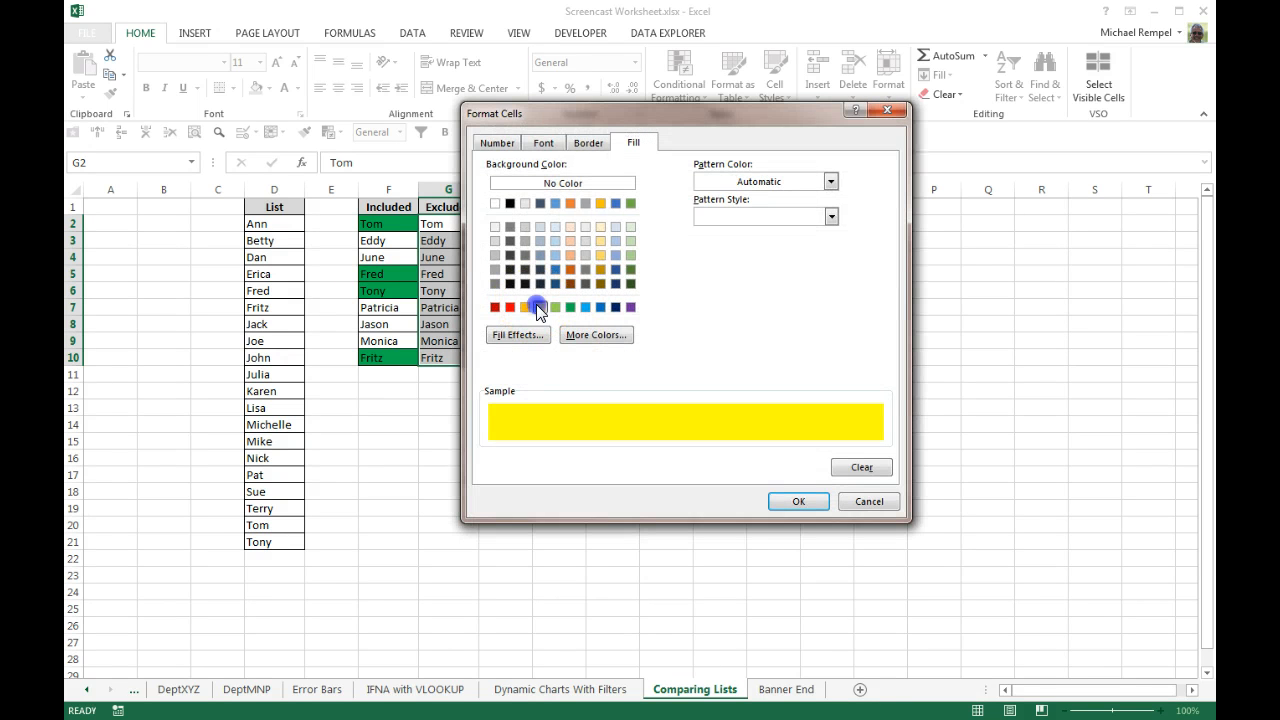
click(805, 503)
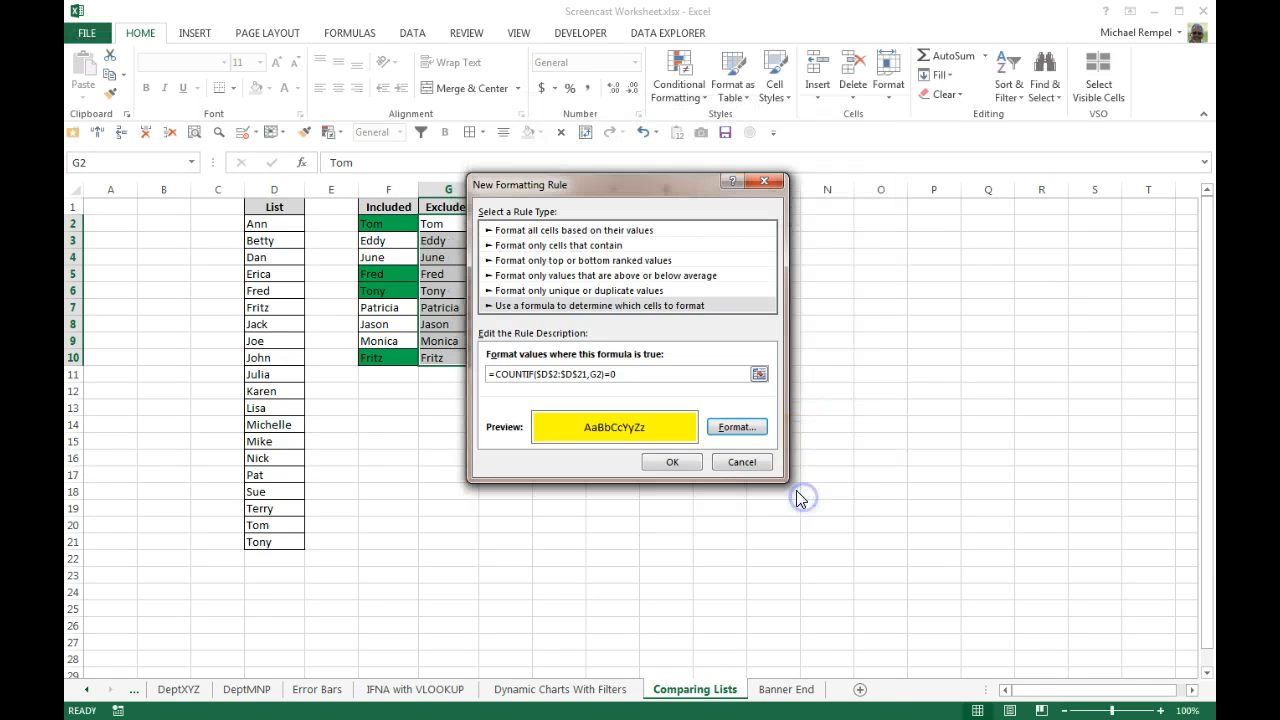
click(664, 460)
click(511, 446)
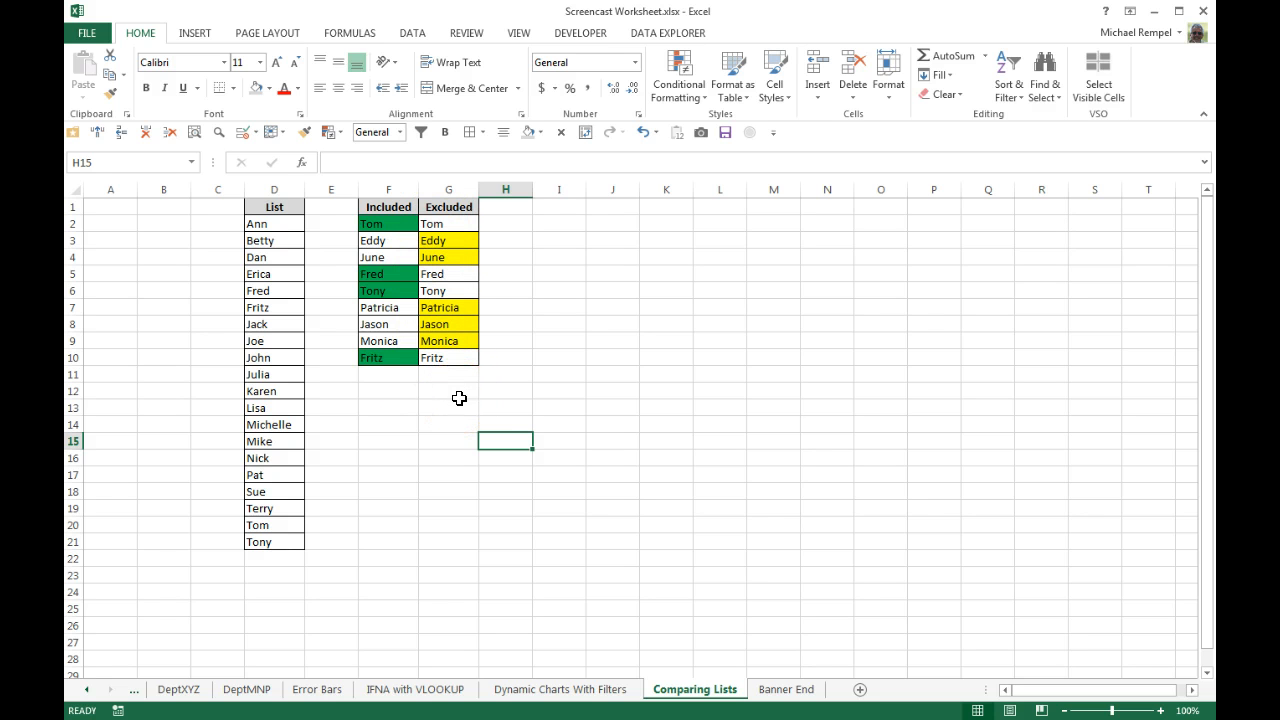
Step: Show the Banner End worksheet
click(801, 690)
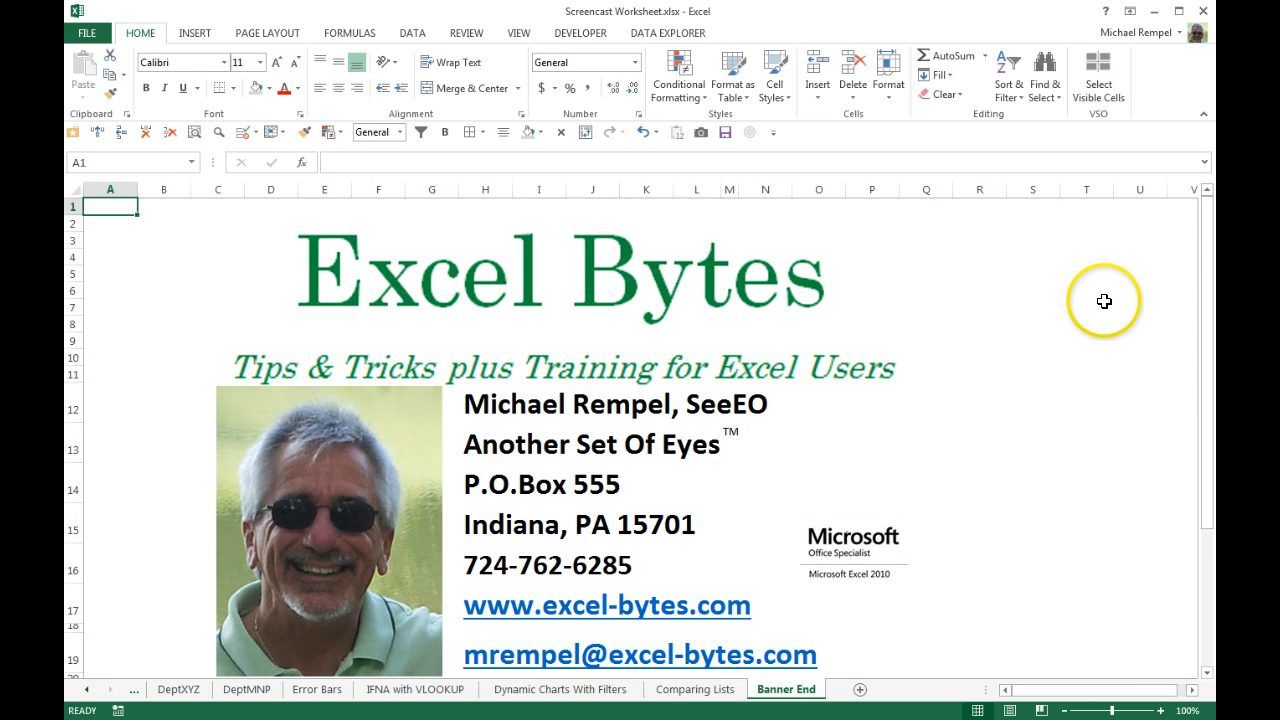